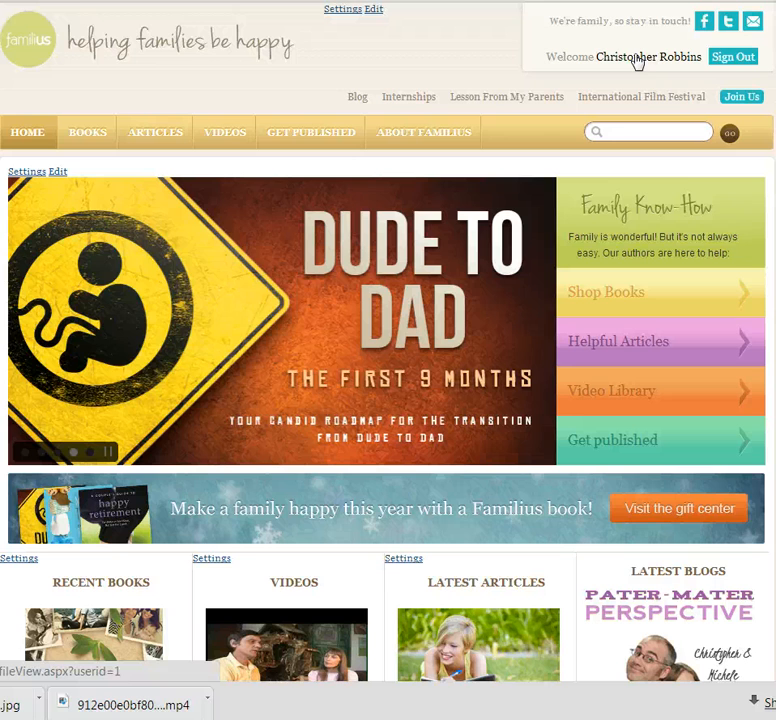
- Go through the member profile's article posting option to the Articles page and open a new article entry form
click(637, 60)
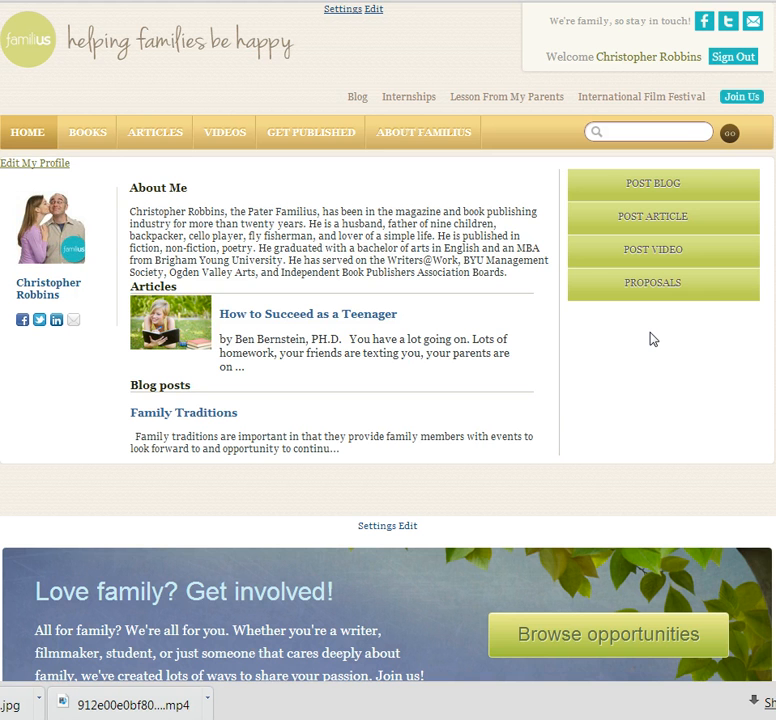
click(660, 222)
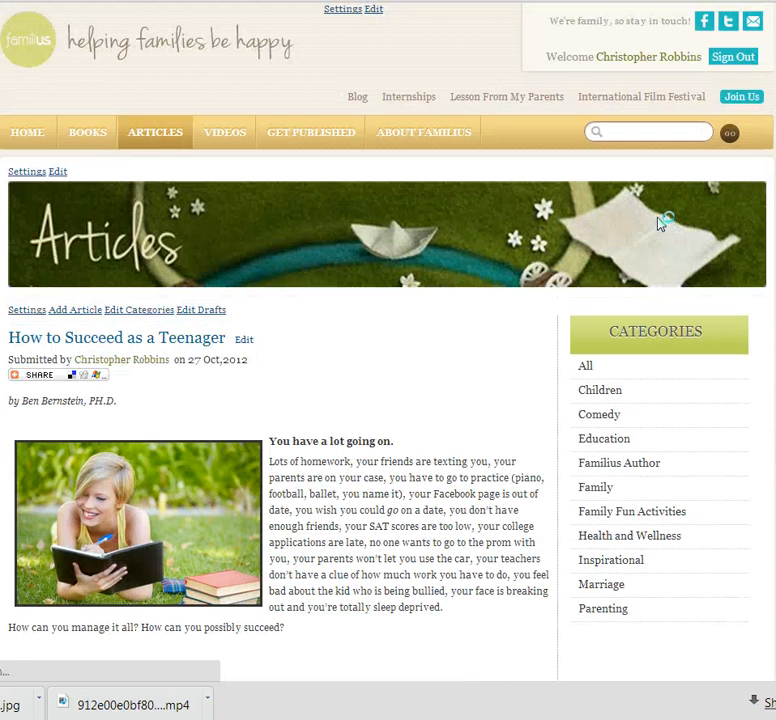
scroll(418, 410, down, 2)
scroll(418, 410, up, 1)
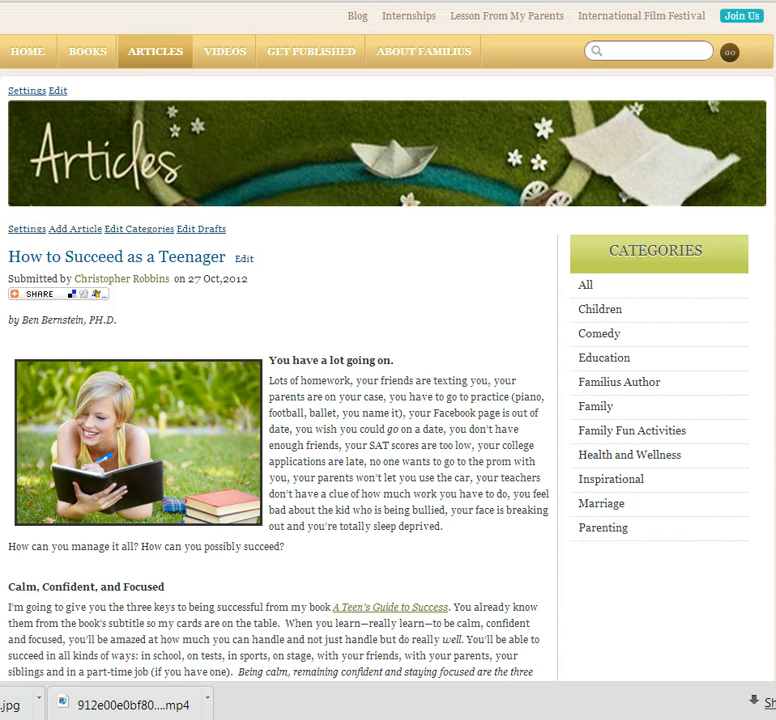
click(78, 236)
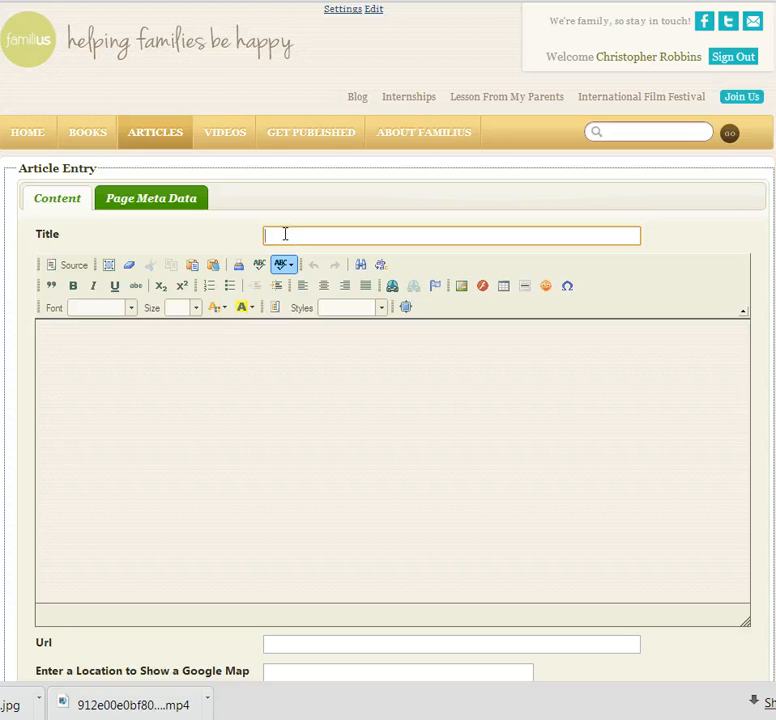
- Enter "Teenagers and Drivers Licenses" as the article title
text(Tee)
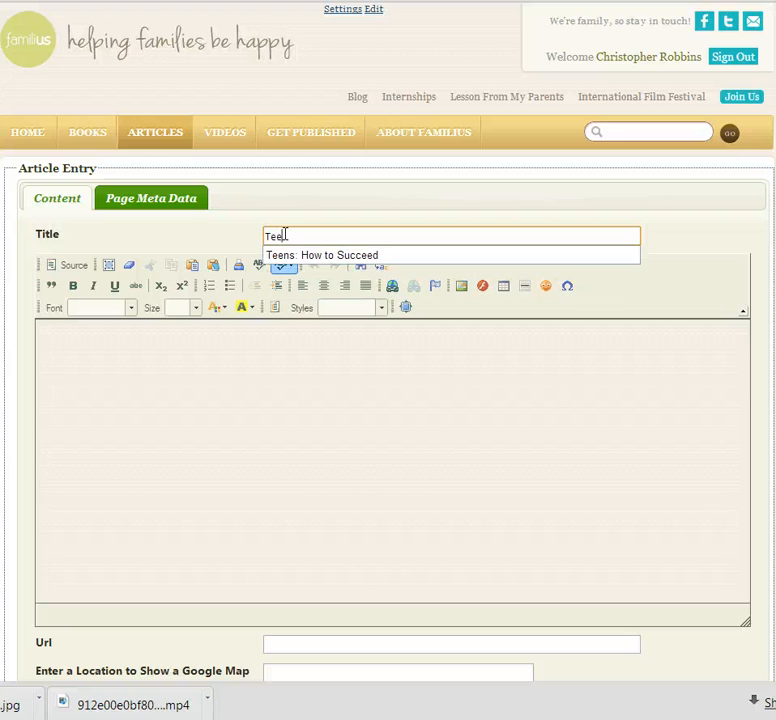
text(nagers and Driv)
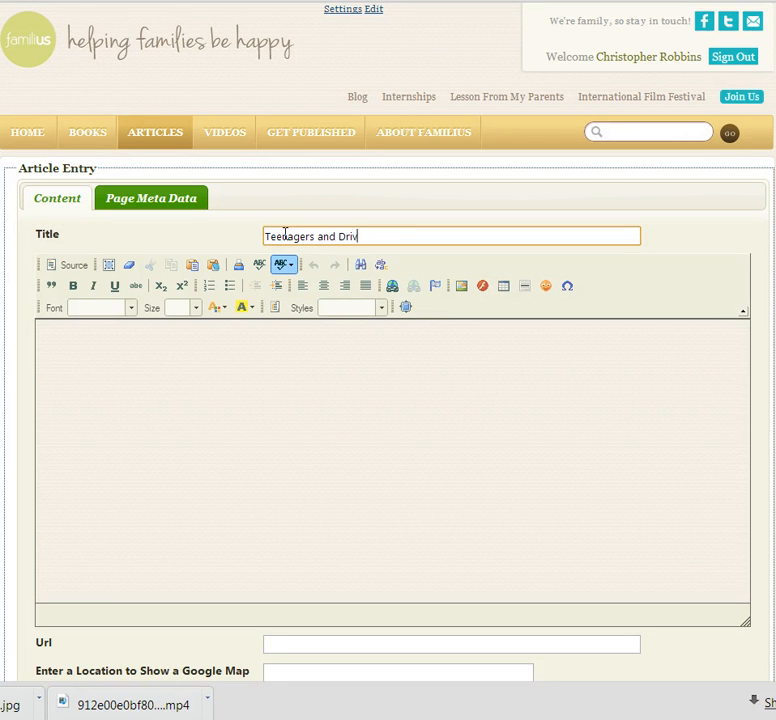
text(ers Licenses)
click(341, 365)
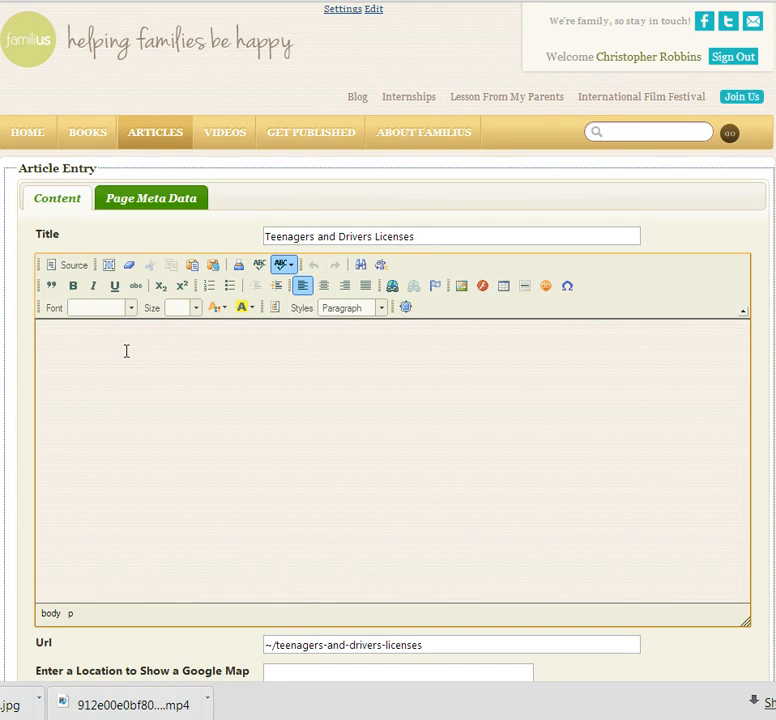
text(Yesterday, my son took his driver's license permit test, a fifty question test that some government employee has determined separates the safer drivers from the problem drivers.)
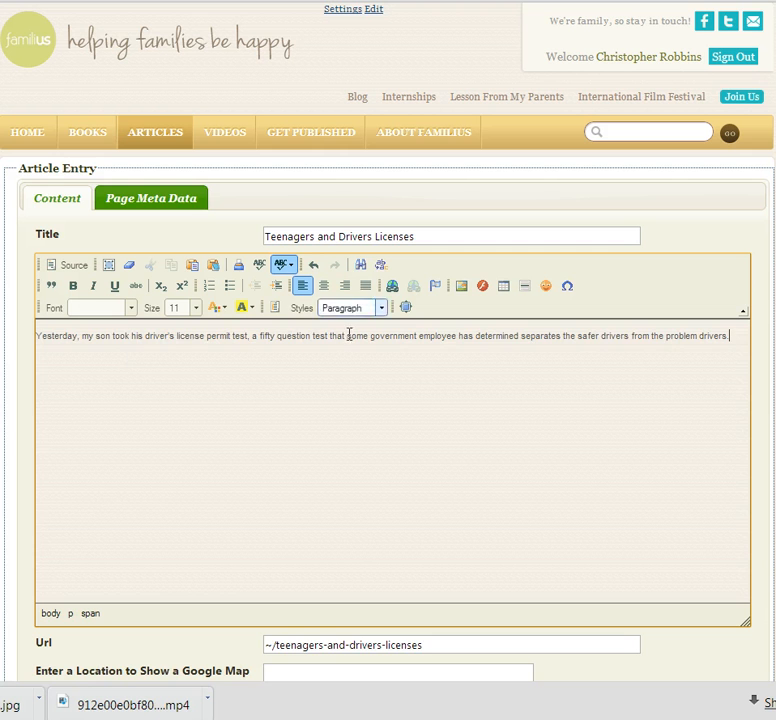
key(ctrl+a)
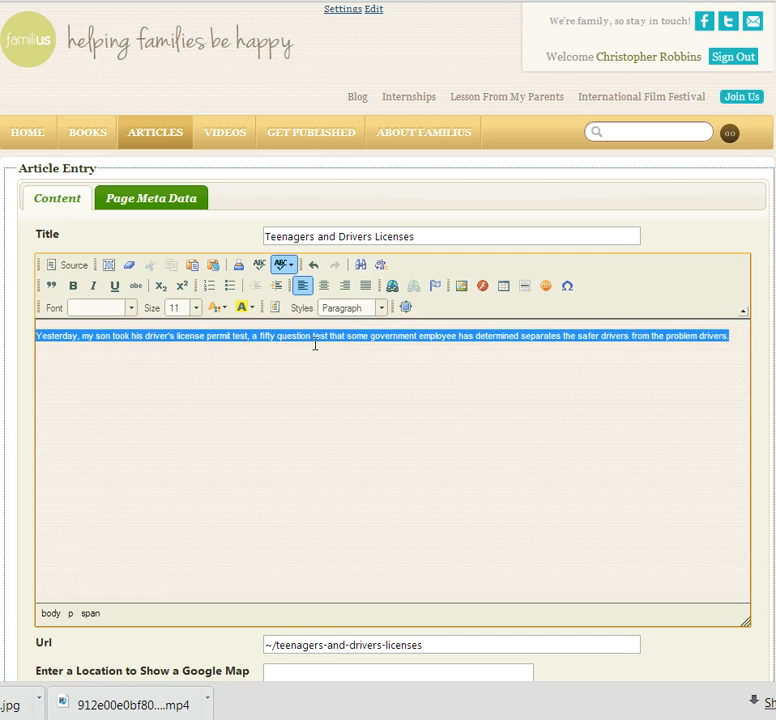
key(Delete)
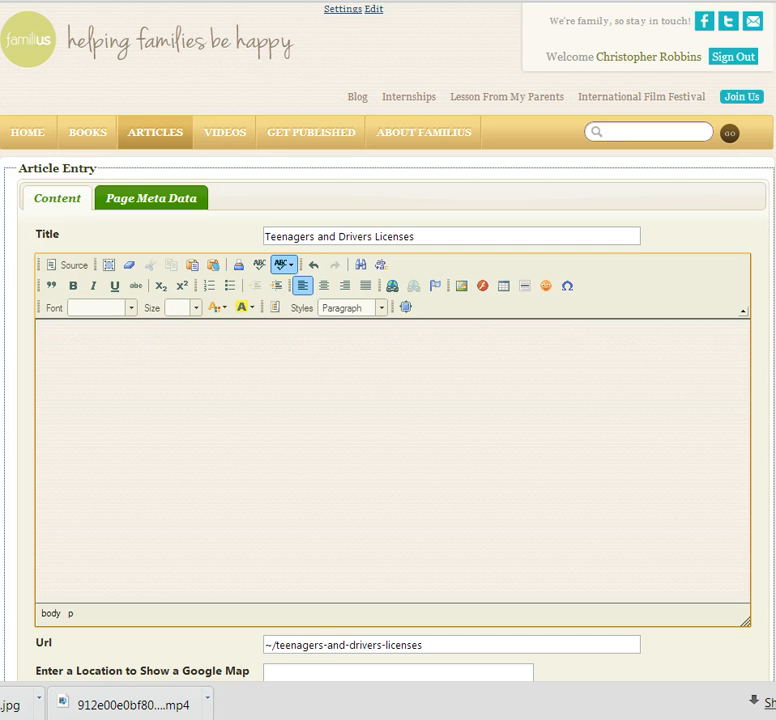
- Paste the full driver's permit story, from "Yesterday, my son took..." to "Sigh.", into the article body
click(469, 719)
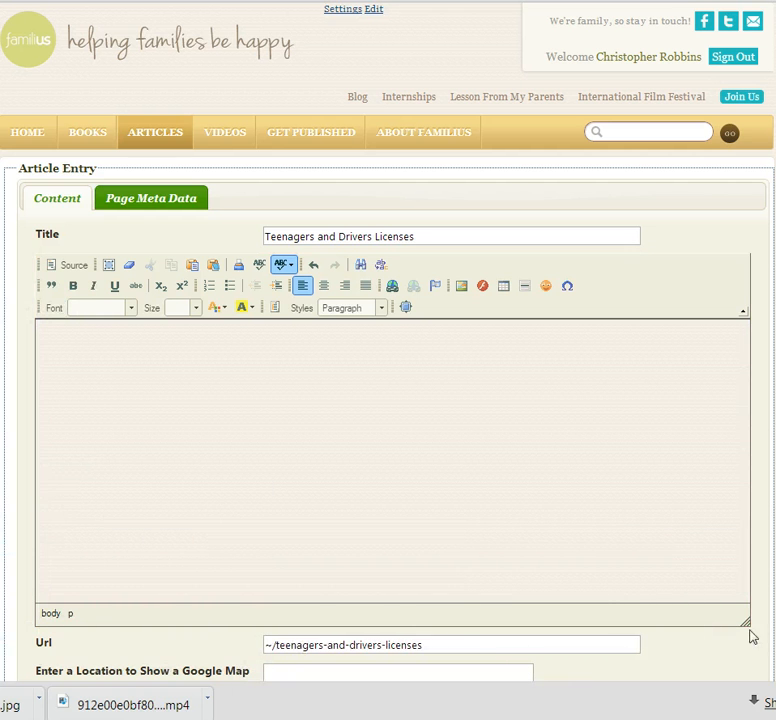
click(191, 396)
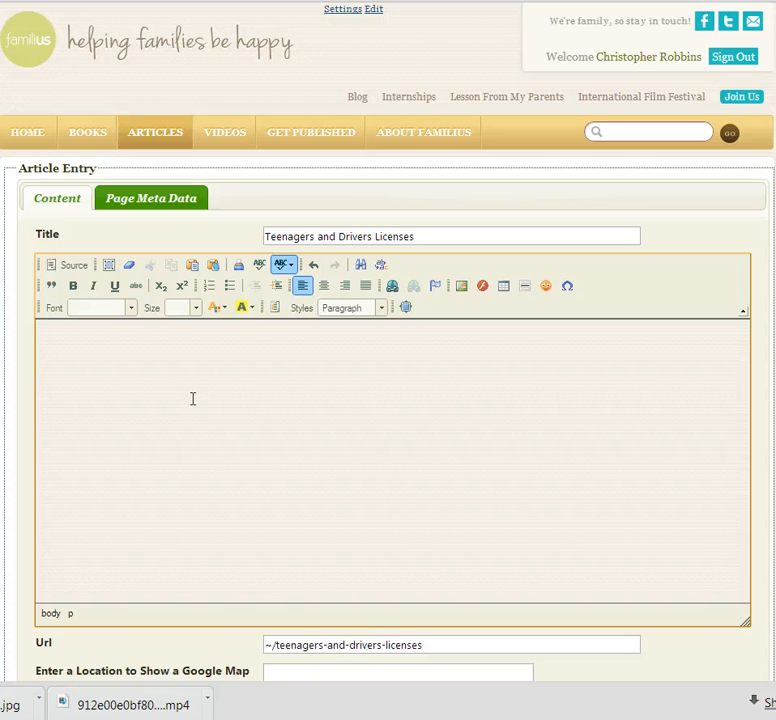
key(ctrl+v)
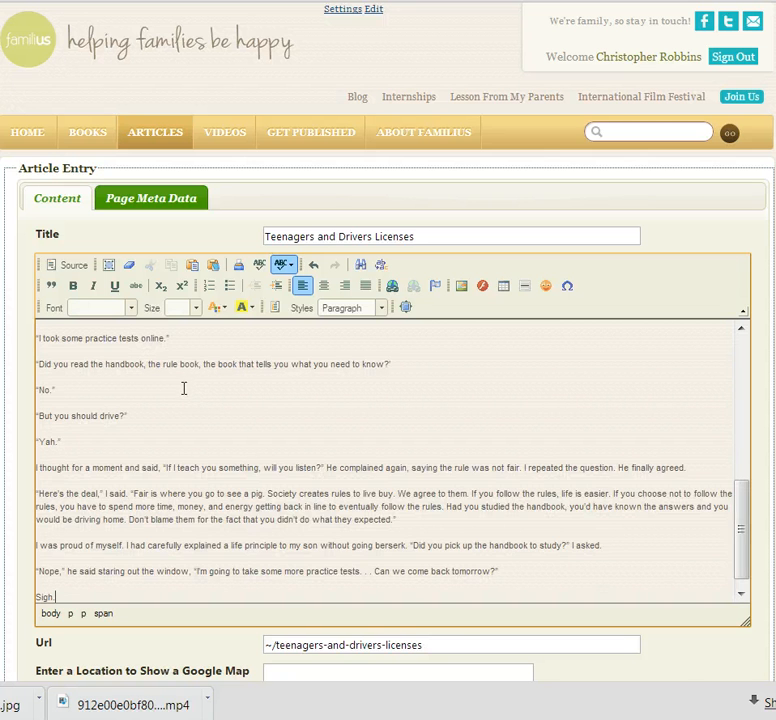
scroll(246, 471, up, 10)
scroll(245, 470, down, 12)
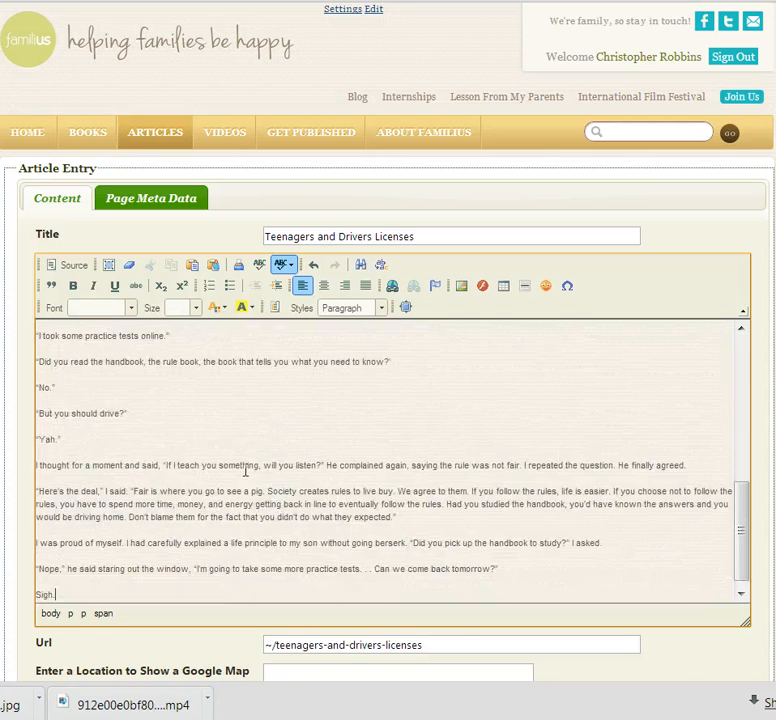
scroll(256, 424, up, 12)
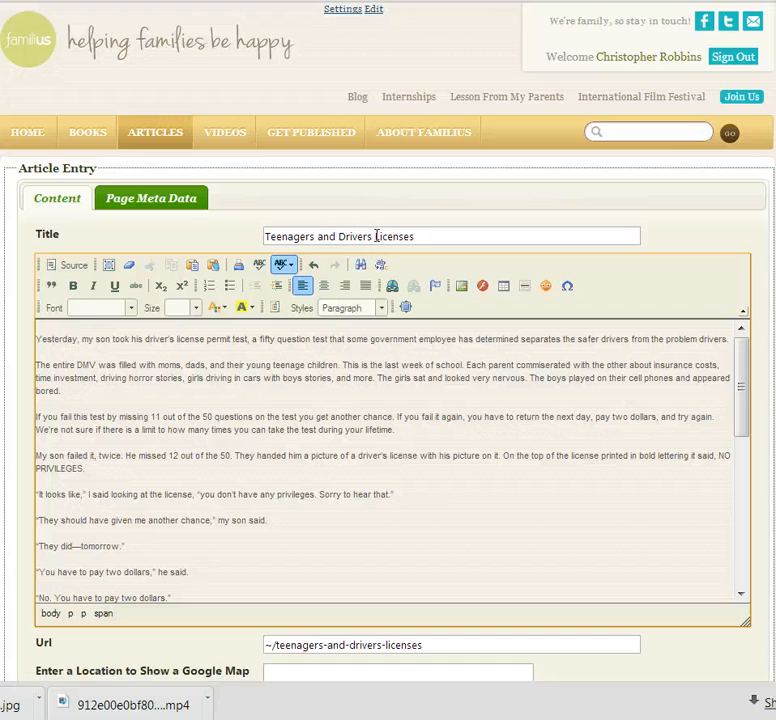
- Copy the article's opening paragraph into the Meta Description of the page meta data
click(173, 207)
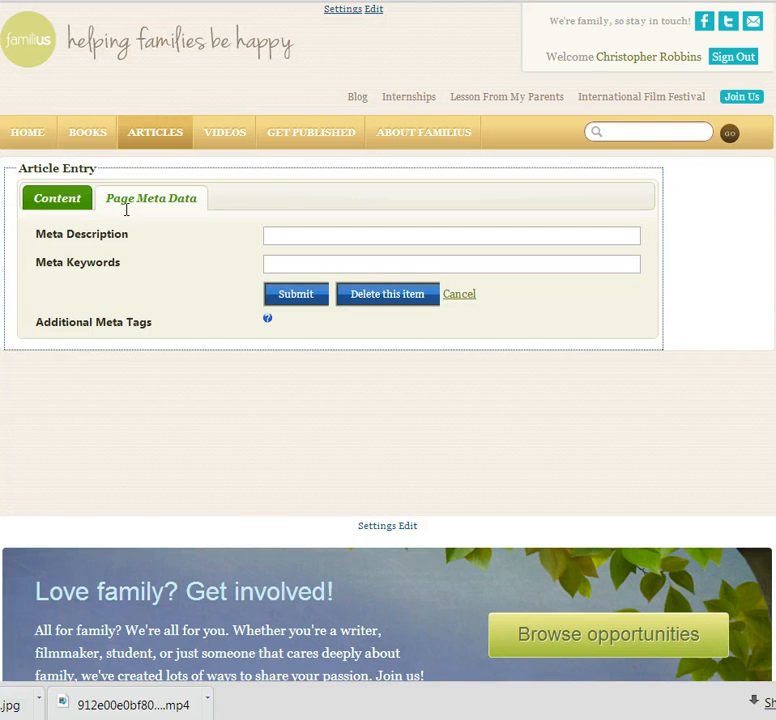
click(77, 213)
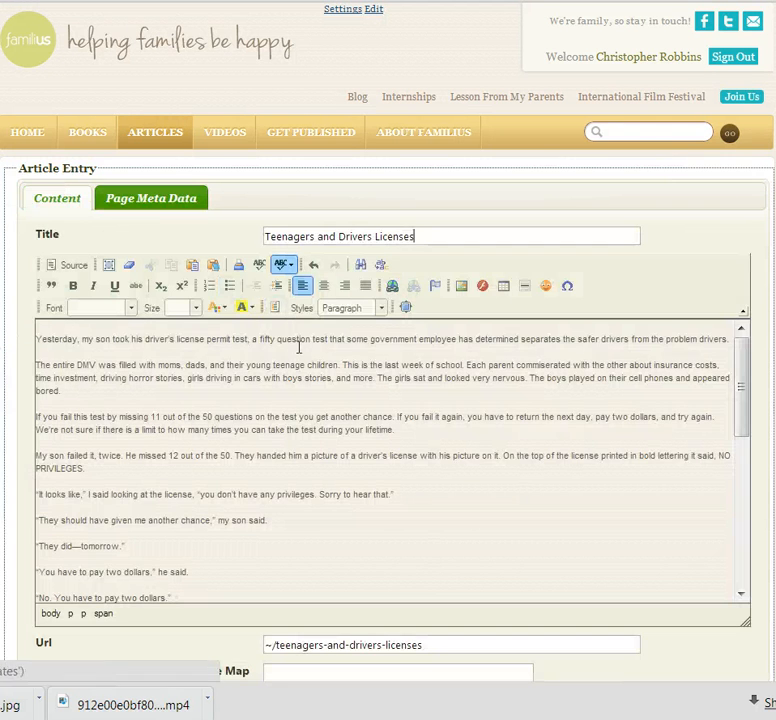
double_click(297, 340)
triple_click(297, 340)
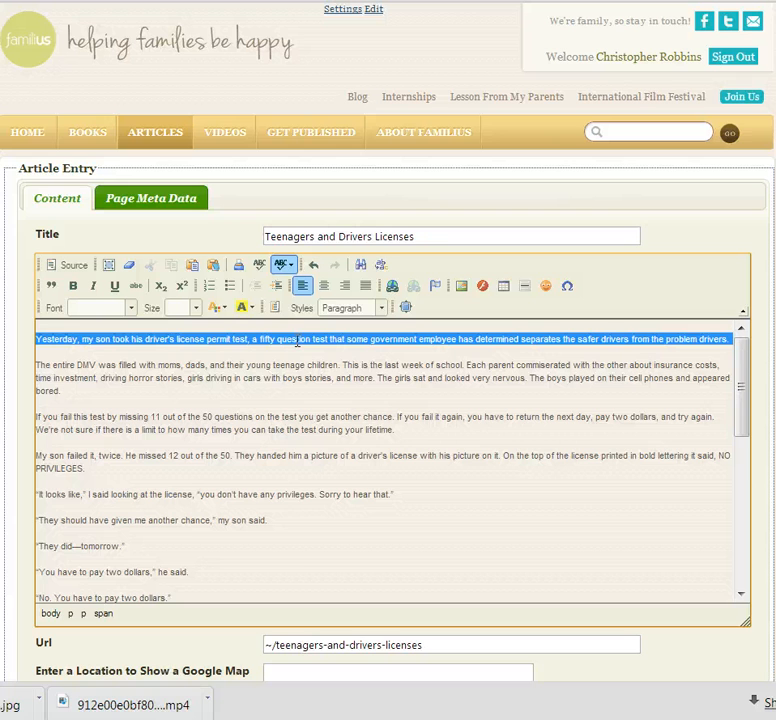
click(183, 206)
click(275, 235)
key(ctrl+v)
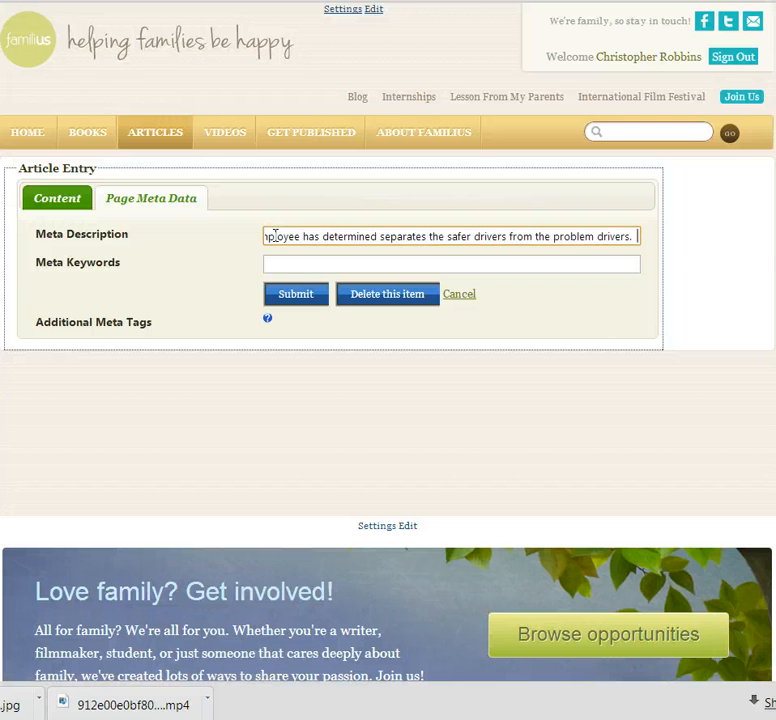
- Set the Meta Keywords to "teenagers, drivers licenses, cars, keys"
click(289, 267)
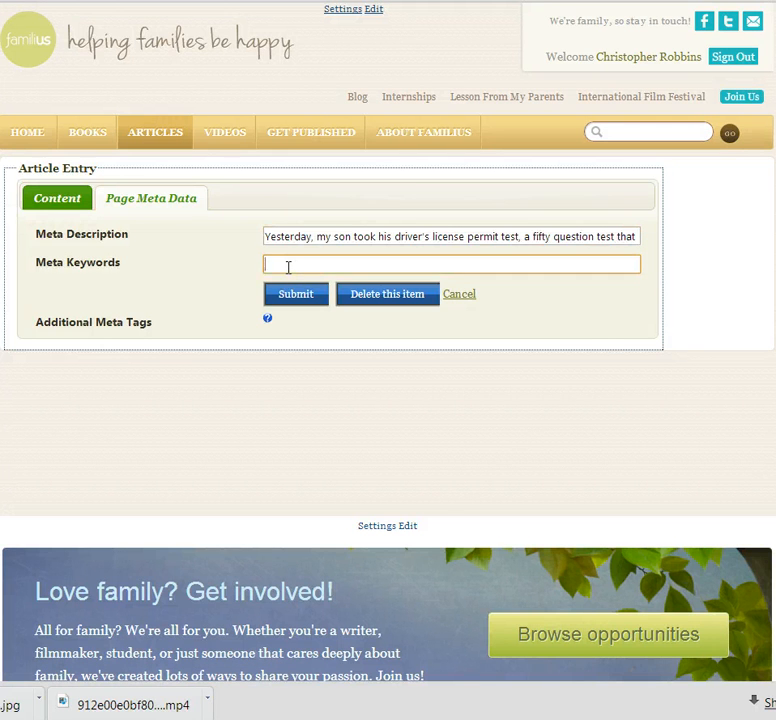
text(teenagers)
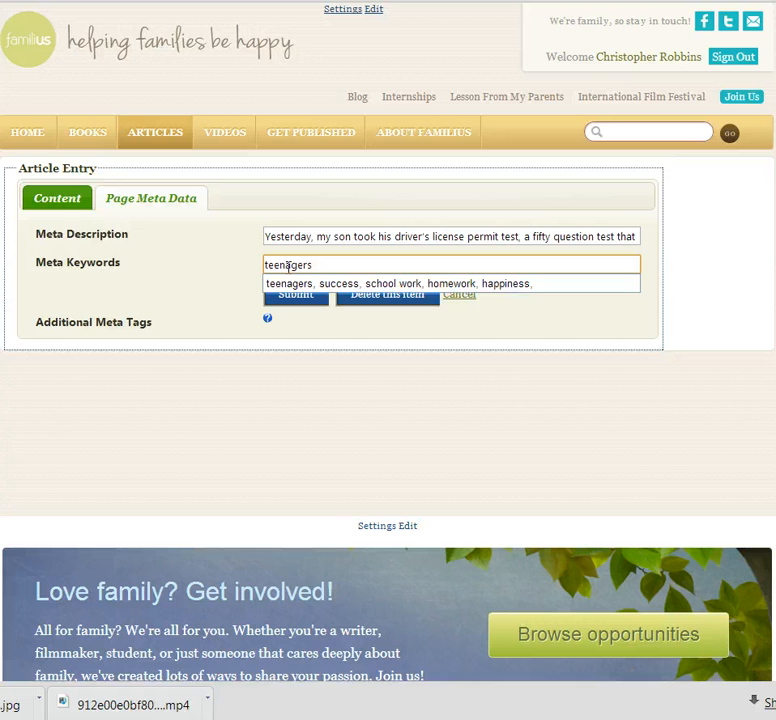
text(, drivers)
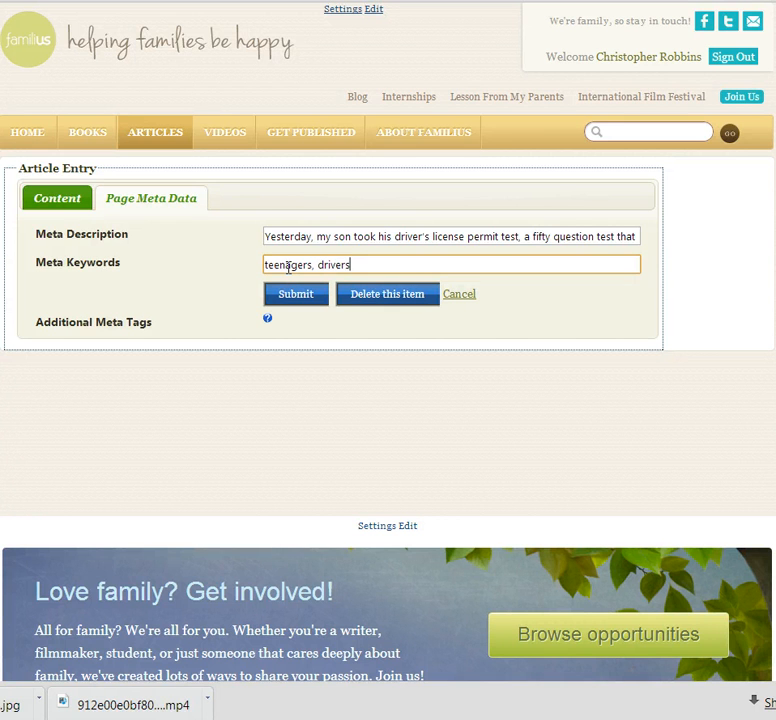
text( licenses, cars, and k)
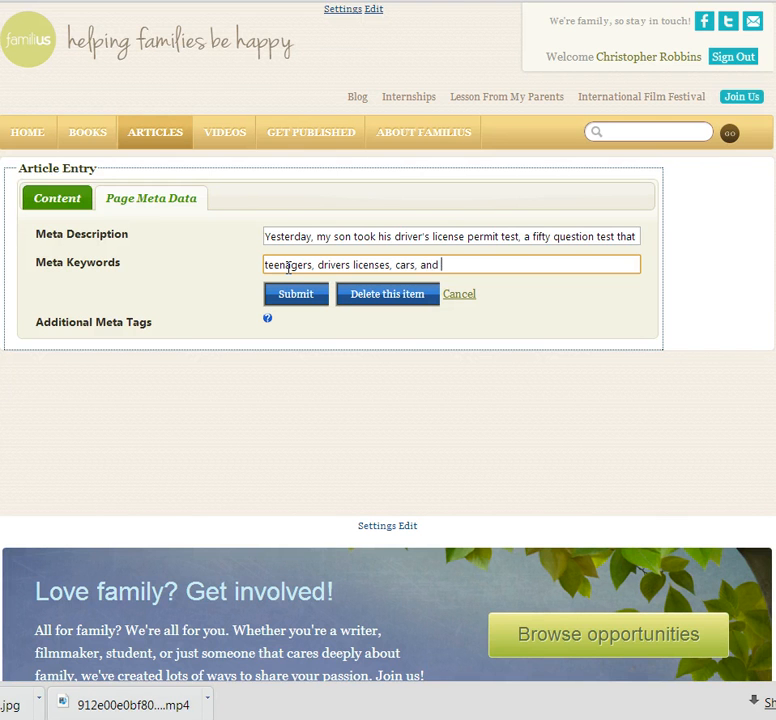
key(BackSpace)
key(BackSpace)
key(BackSpace)
key(BackSpace)
key(BackSpace)
text(keys)
- Return to the article content and assign the Parenting, Education and Comedy categories
click(66, 210)
scroll(258, 348, down, 5)
scroll(260, 352, down, 6)
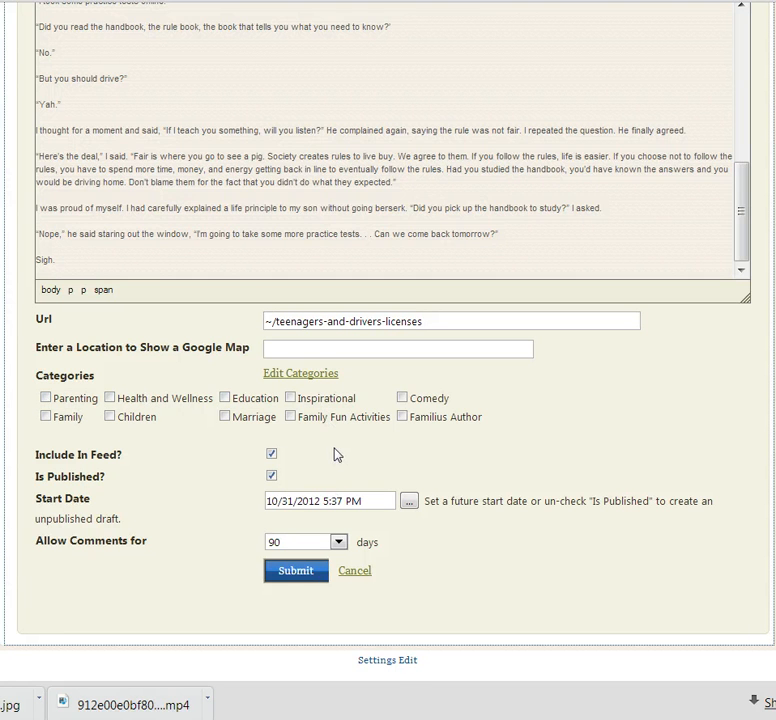
click(49, 401)
click(225, 400)
click(403, 399)
- Turn off publishing and feed inclusion for the article and submit it as an unpublished draft
click(271, 476)
click(271, 456)
click(304, 575)
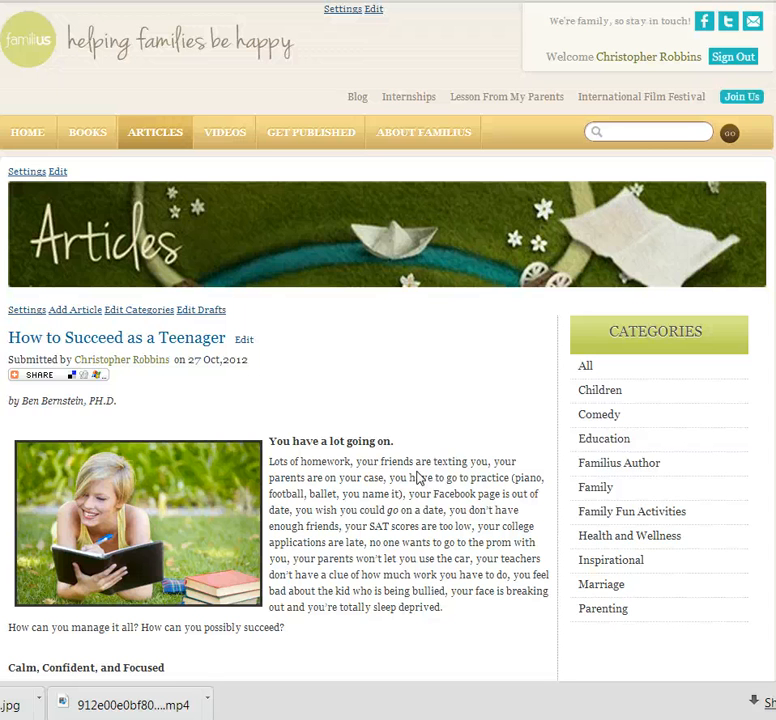
- Reopen the "Teenagers and Drivers Licenses" draft for editing and remove the blank space above its first paragraph
click(205, 314)
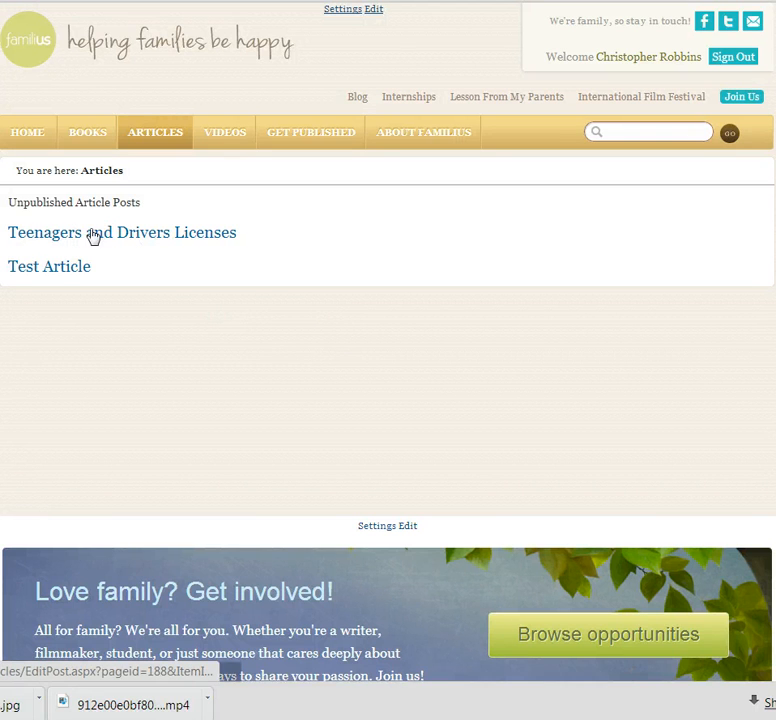
click(209, 239)
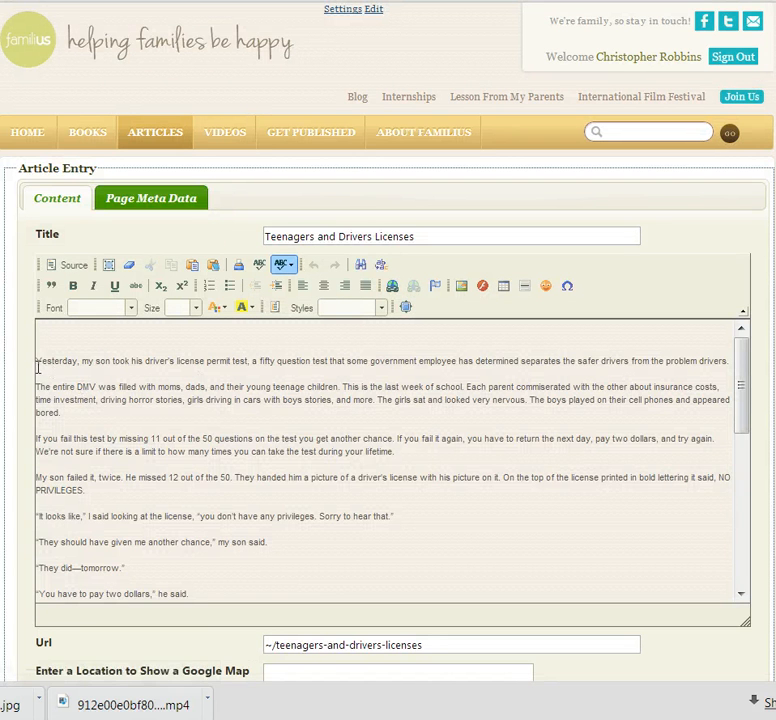
click(38, 364)
key(BackSpace)
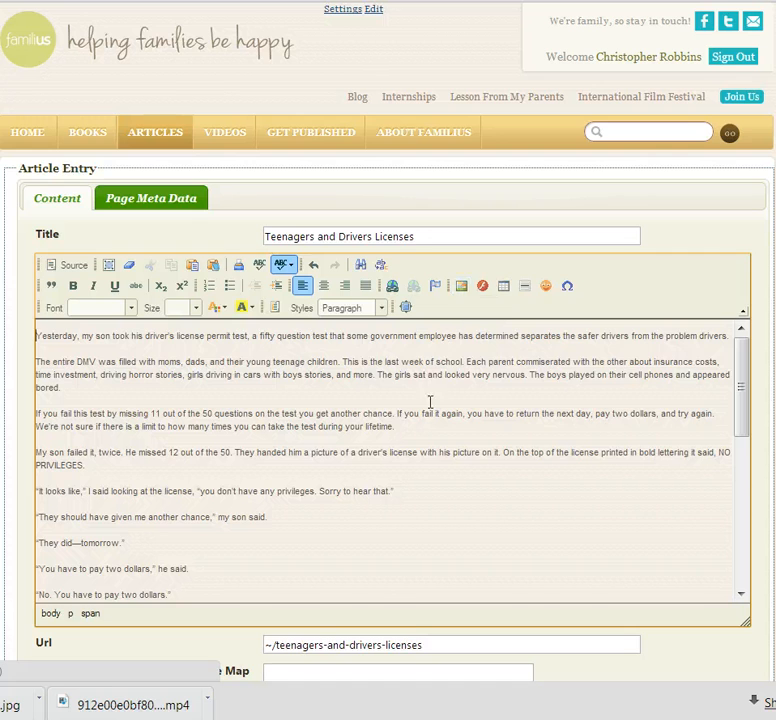
- Save the edited draft and review its preview from the title down to the comments section
scroll(376, 489, down, 10)
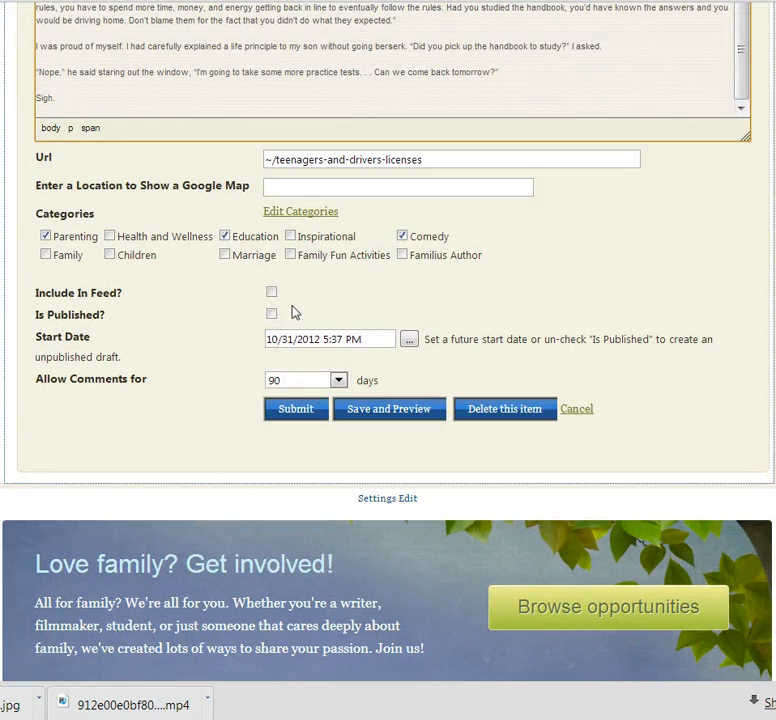
click(371, 409)
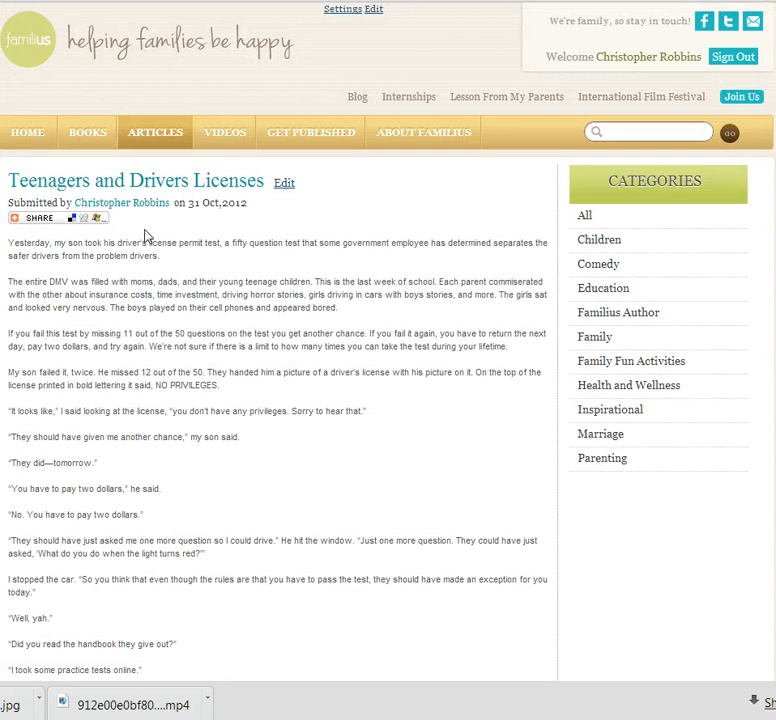
scroll(187, 615, down, 3)
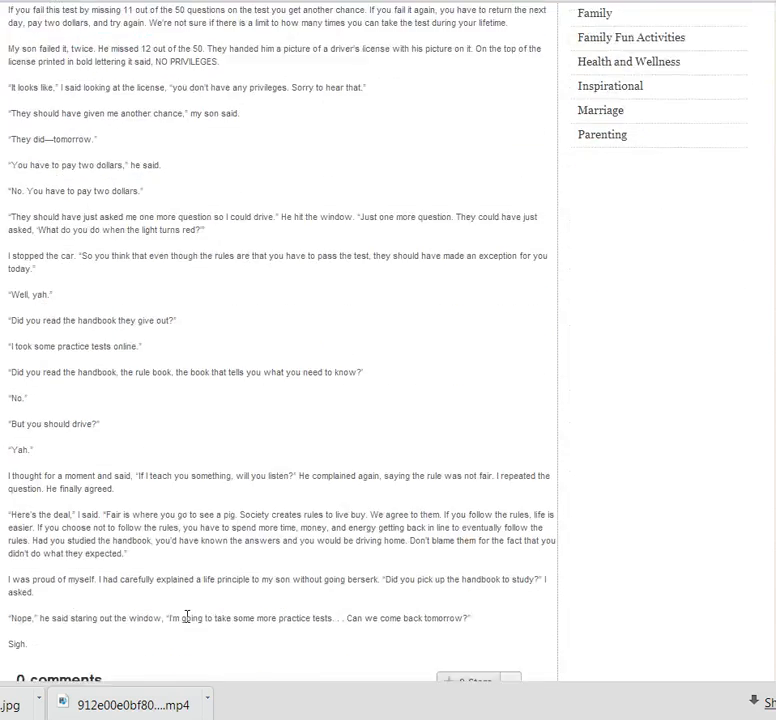
scroll(190, 580, up, 3)
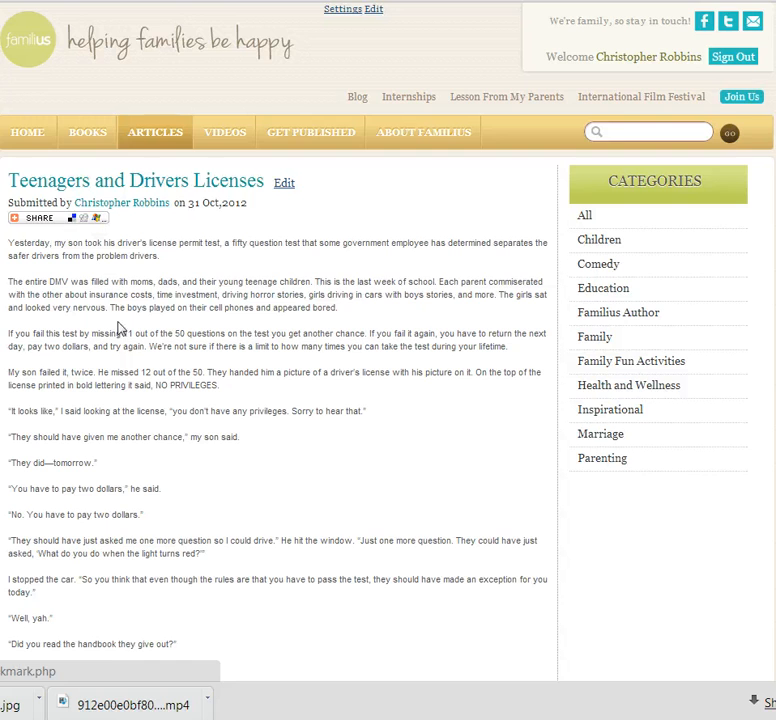
scroll(146, 427, down, 5)
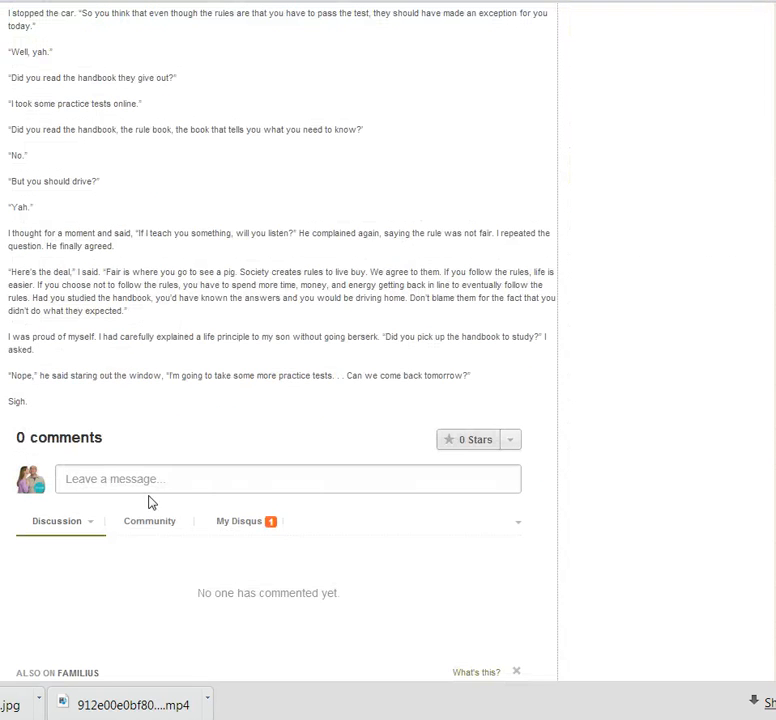
scroll(211, 485, up, 5)
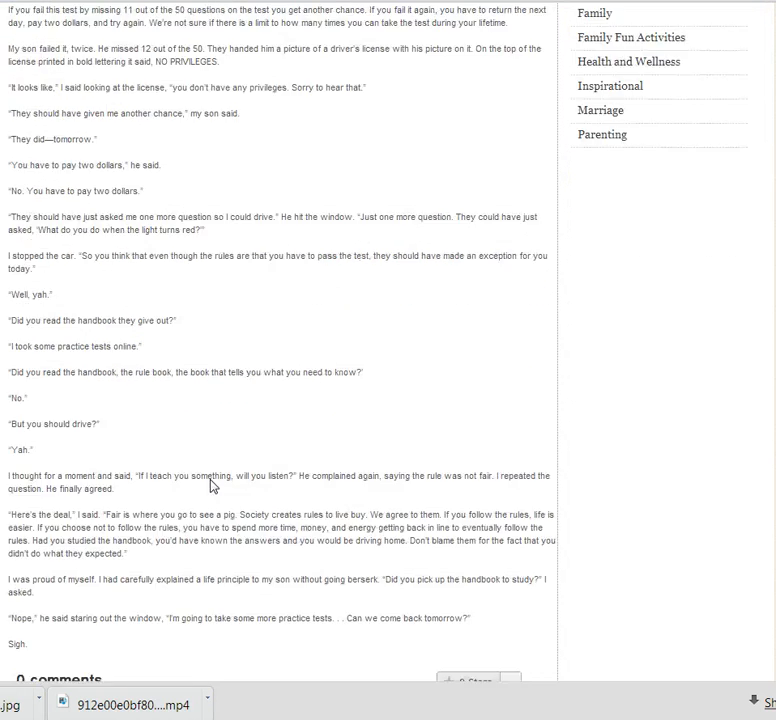